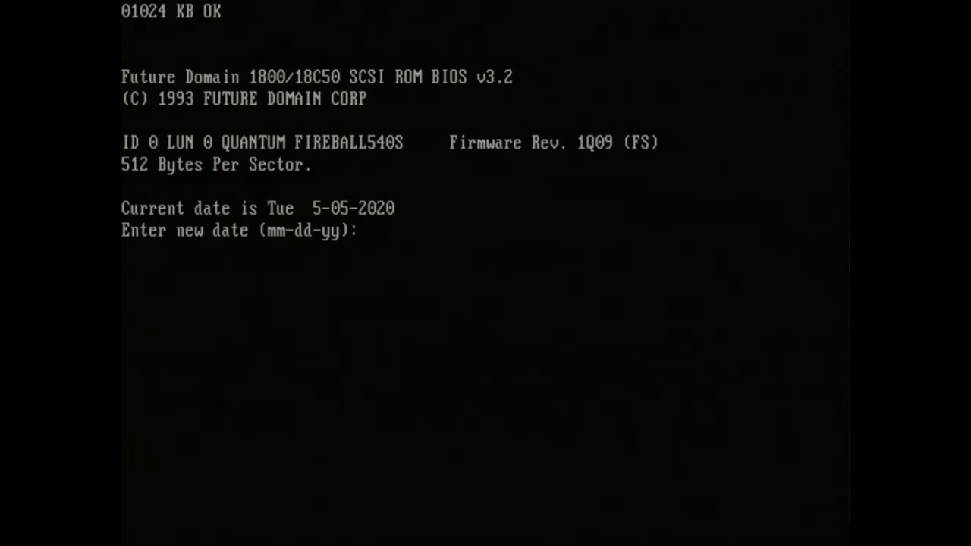
Accept the current date and time at the PC DOS 3.30 boot prompts.
key(Return)
key(Return)
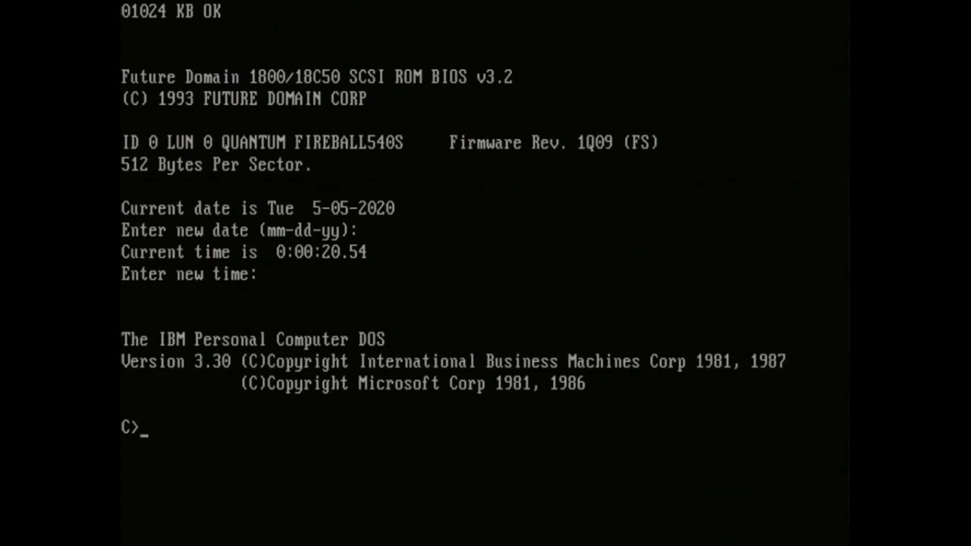
List the current drive's contents with dir.
text(dir)
key(Return)
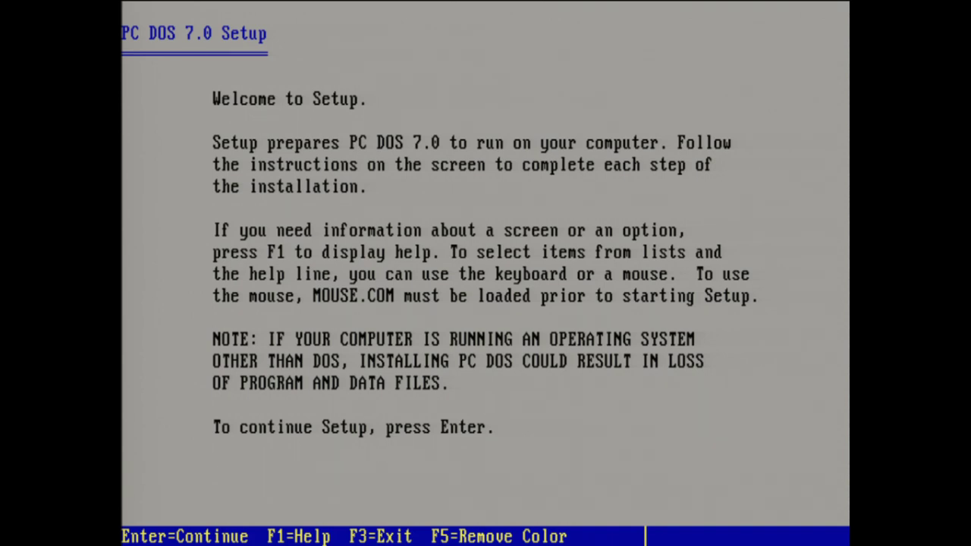
Pass the welcome screen and keep Non-ISO Font as the font setting.
key(Return)
key(Up)
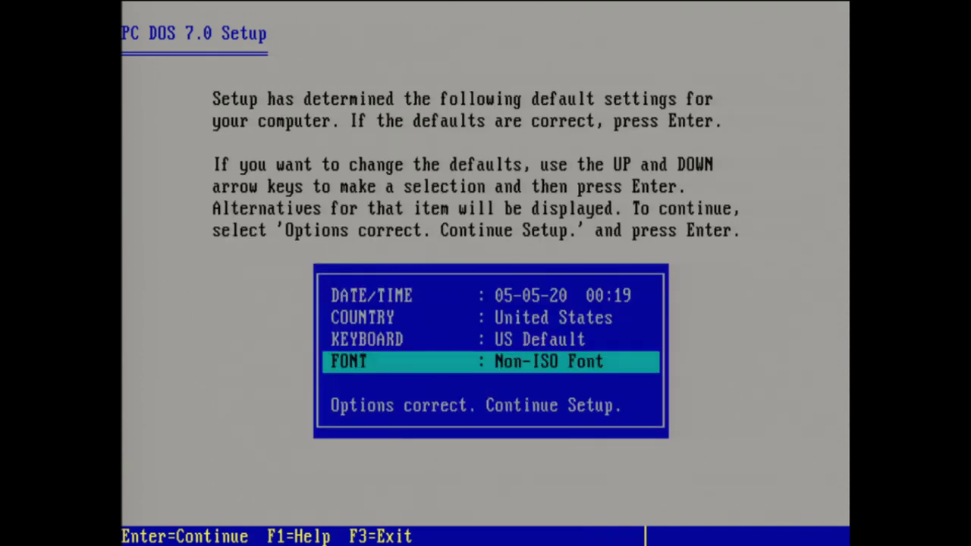
key(Up)
key(Up)
key(Down)
key(Down)
key(Return)
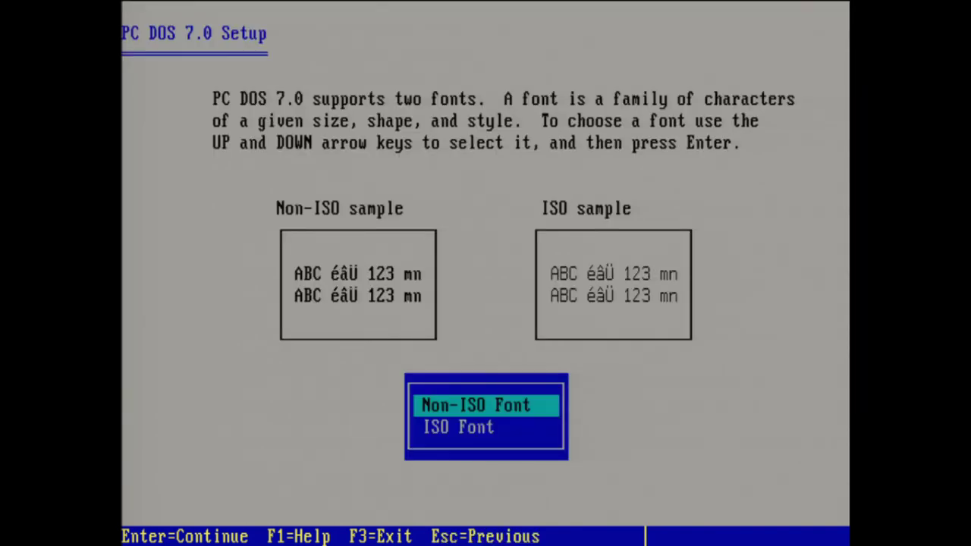
key(Down)
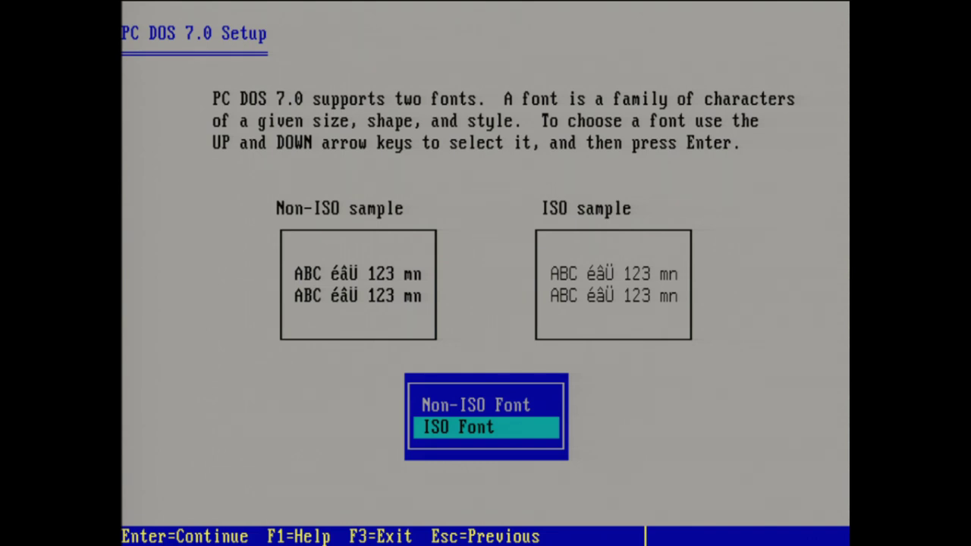
key(Up)
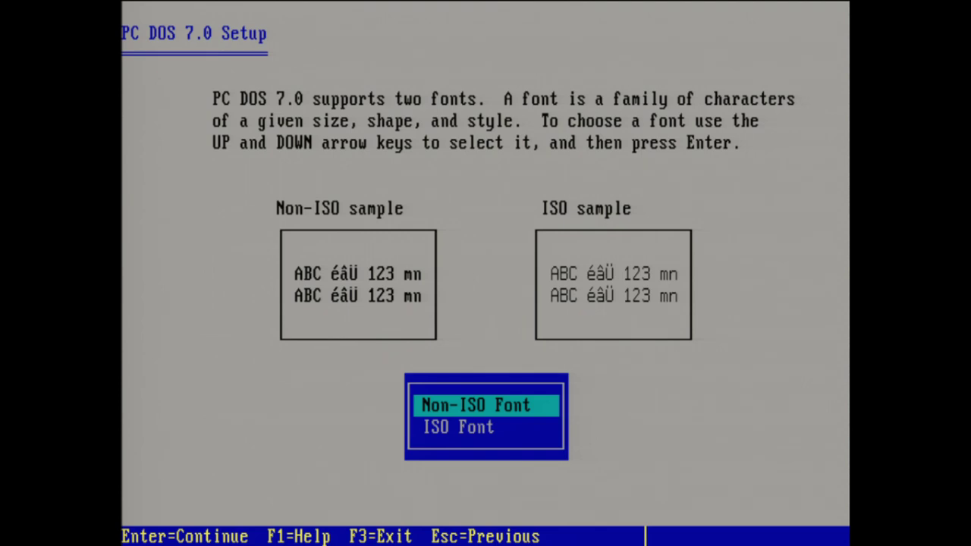
key(Return)
Confirm the default date, country and keyboard settings and continue Setup.
key(Up)
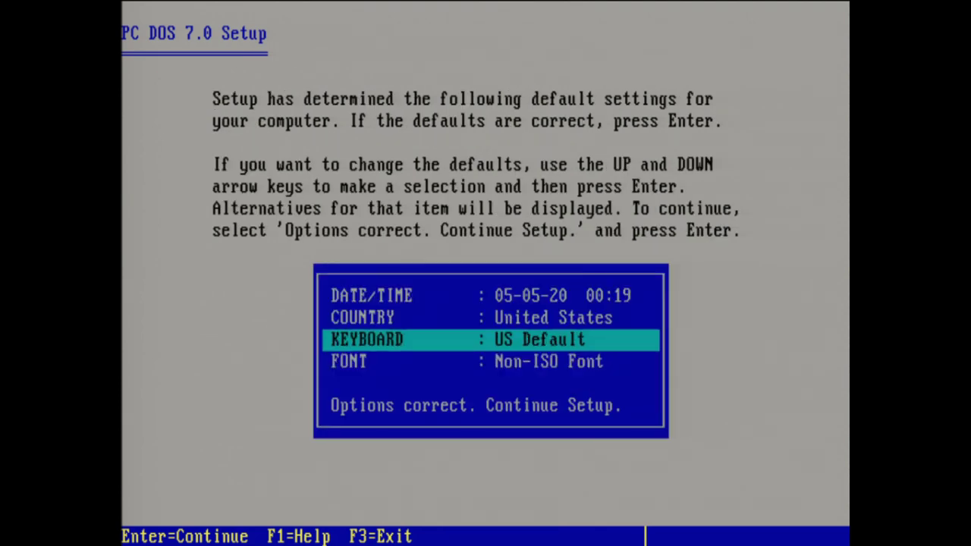
key(Up)
key(Up)
key(Down)
key(Down)
key(Down)
key(Down)
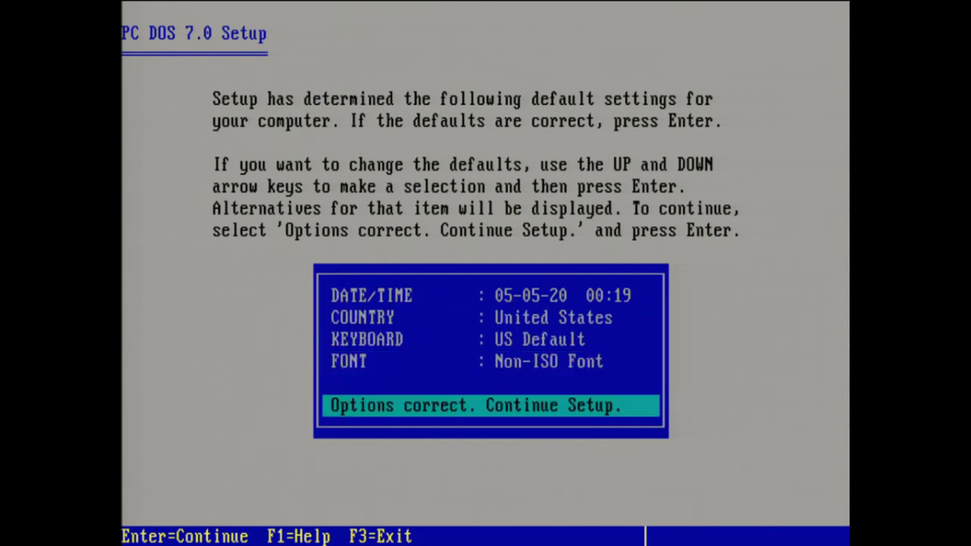
key(Return)
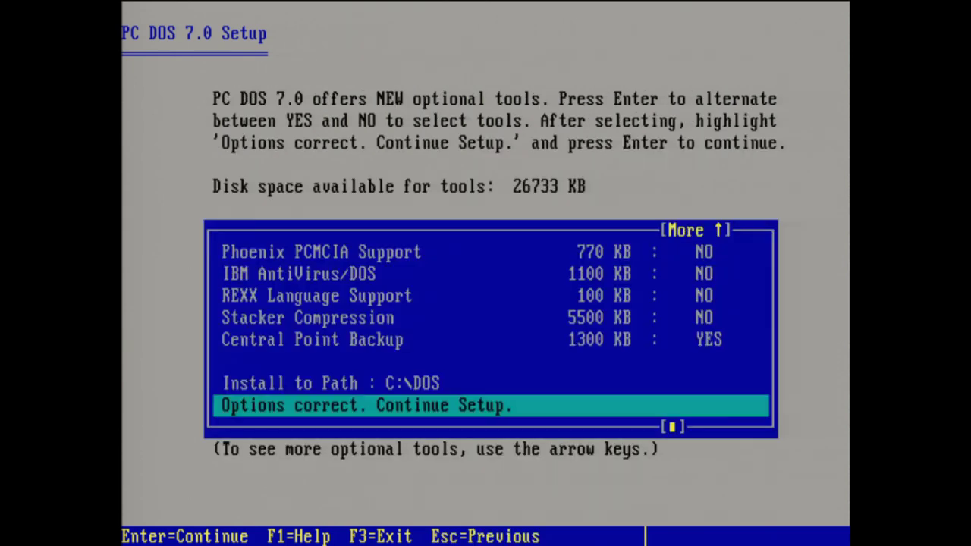
Set Central Point Backup to NO, deselecting every optional tool and freeing 28033 KB.
key(Up)
key(Up)
key(Up)
key(Up)
key(Up)
key(Up)
key(Up)
key(Up)
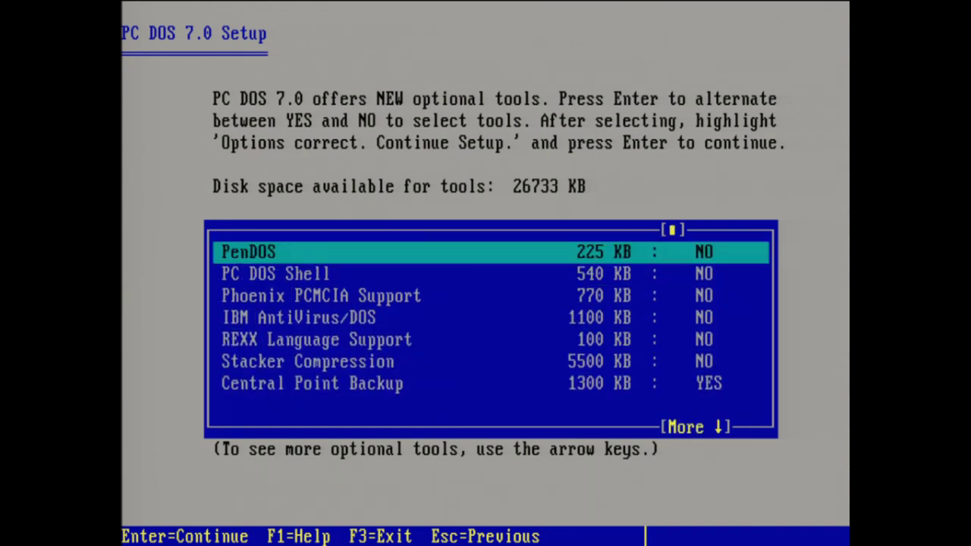
key(Down)
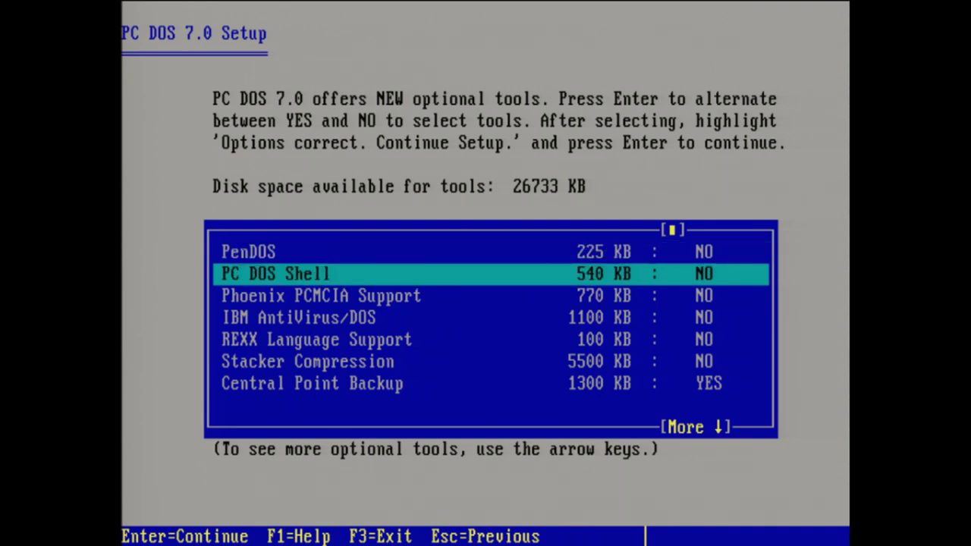
key(Down)
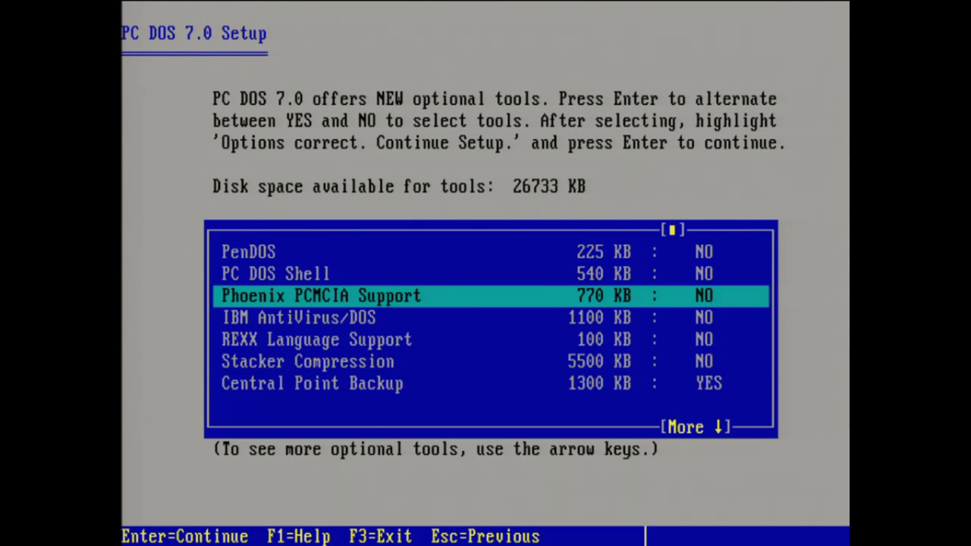
key(Down)
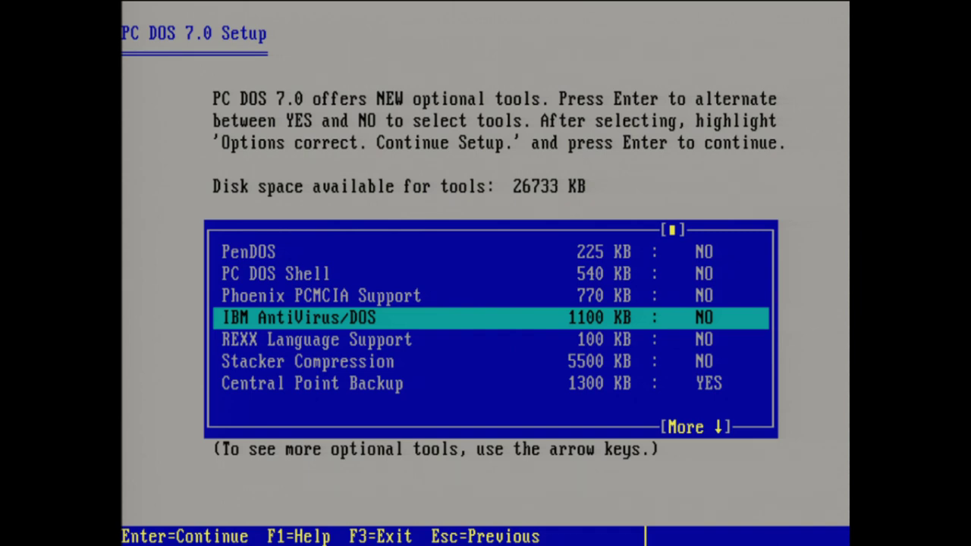
key(Down)
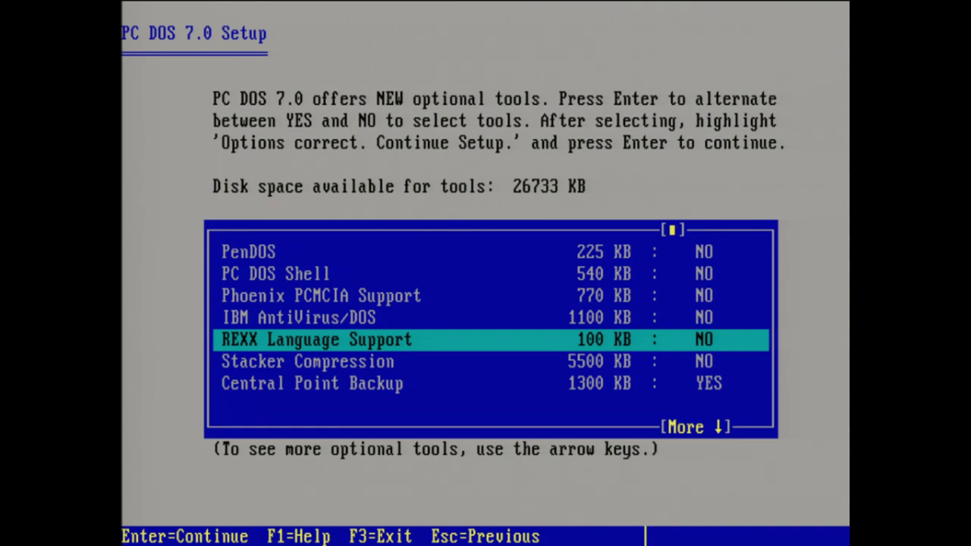
key(Down)
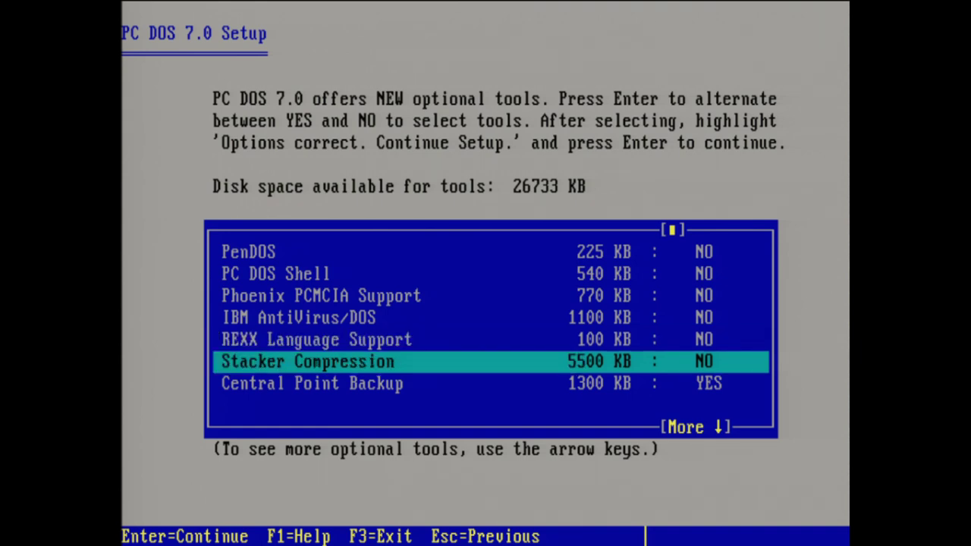
key(Down)
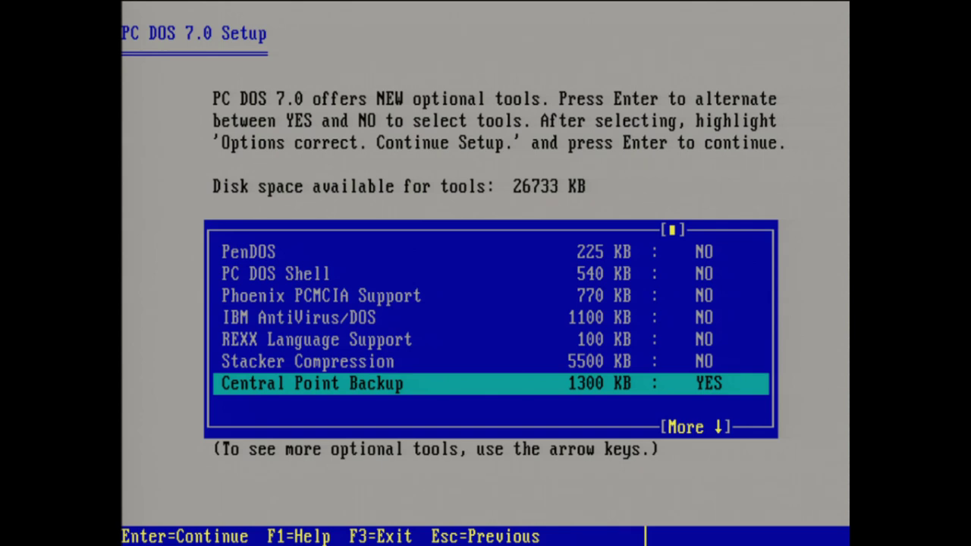
key(Return)
key(Down)
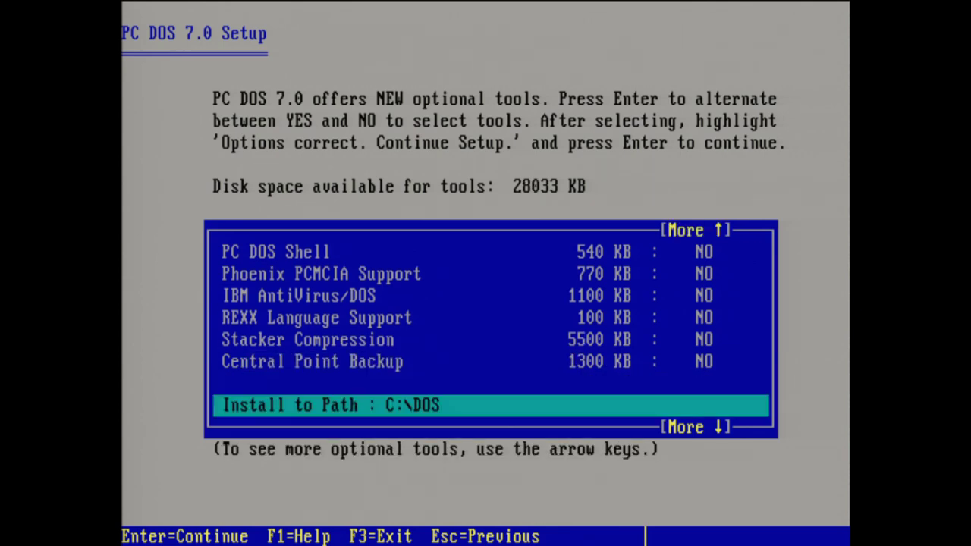
key(Down)
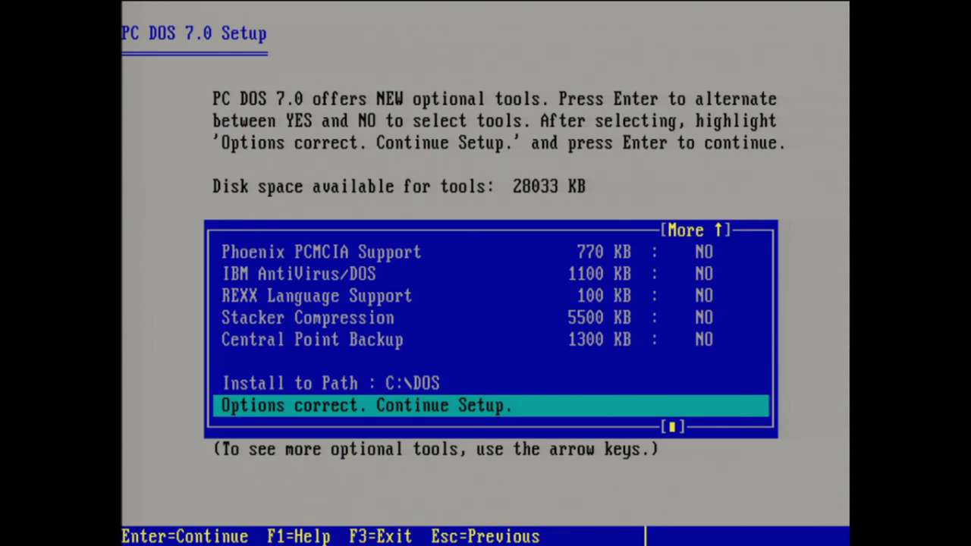
Accept the upgrade options: Previous DOS path C:\DOS, no backup of old DOS files.
key(Return)
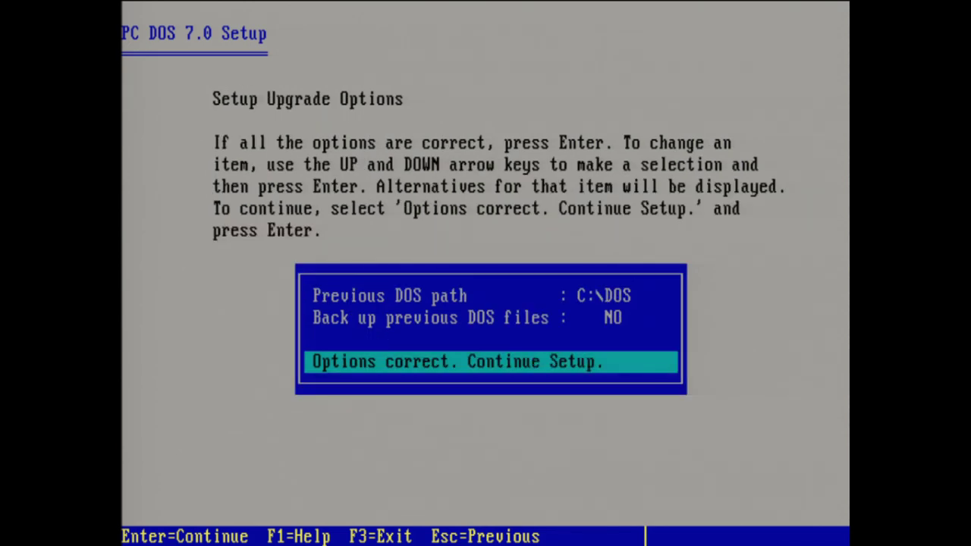
key(Up)
key(Up)
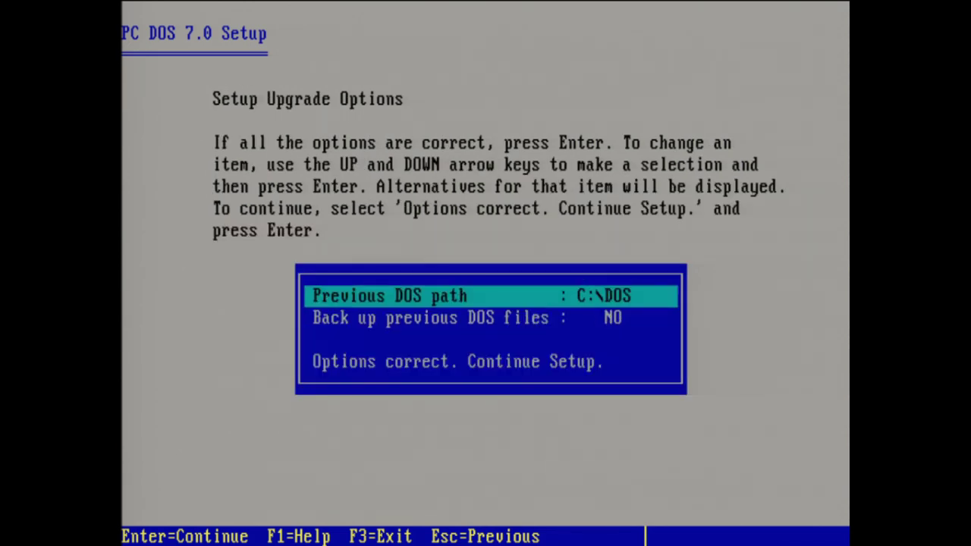
key(Down)
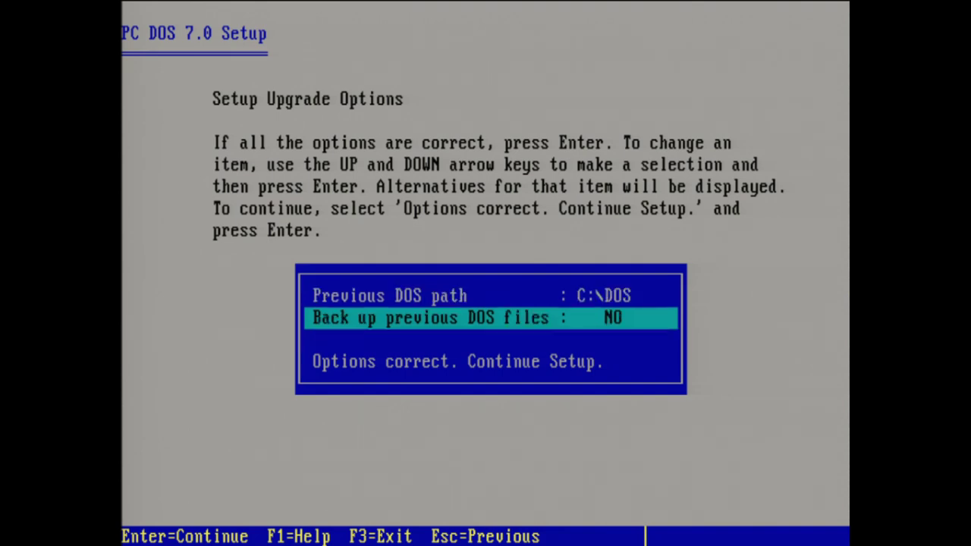
key(Down)
key(Return)
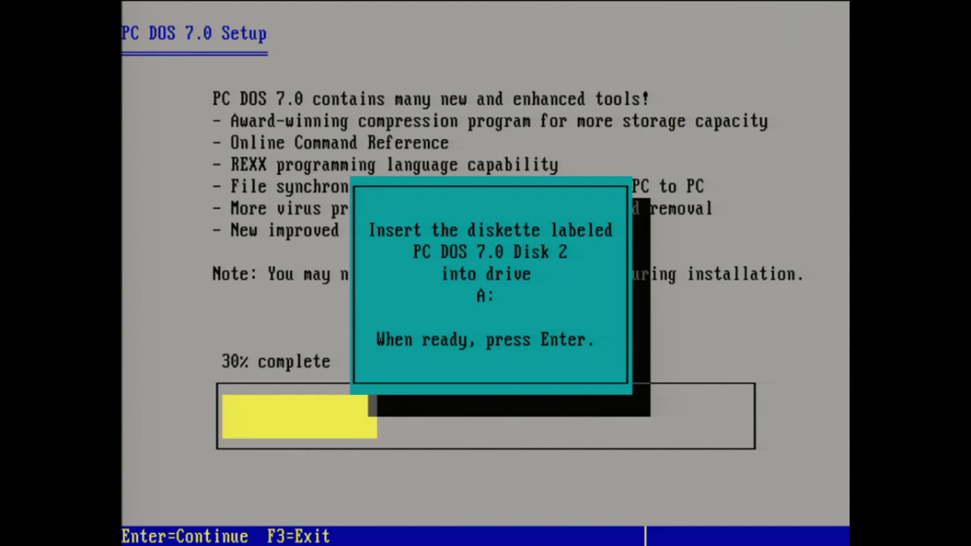
Continue with Disk 2 and set Edit AUTOEXEC.BAT and CONFIG.SYS to YES.
key(Return)
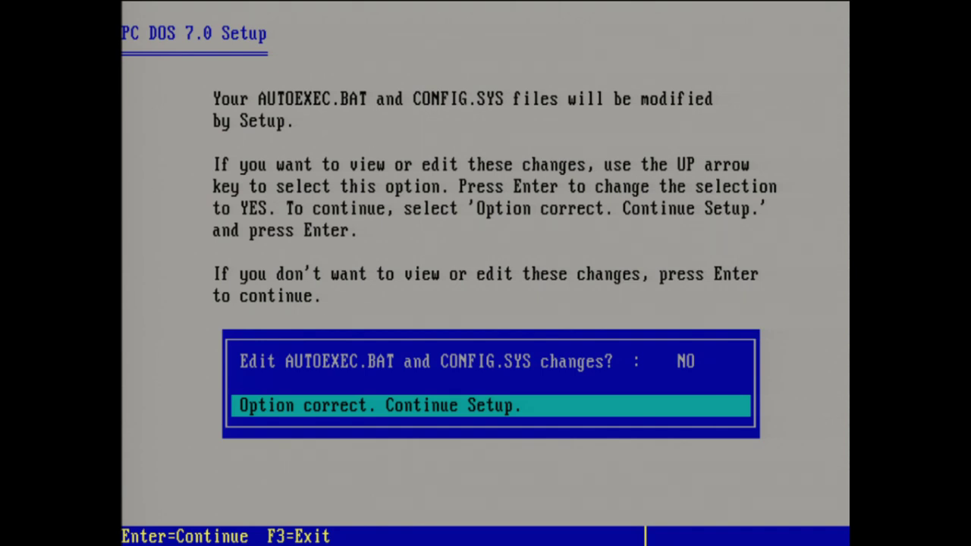
key(Up)
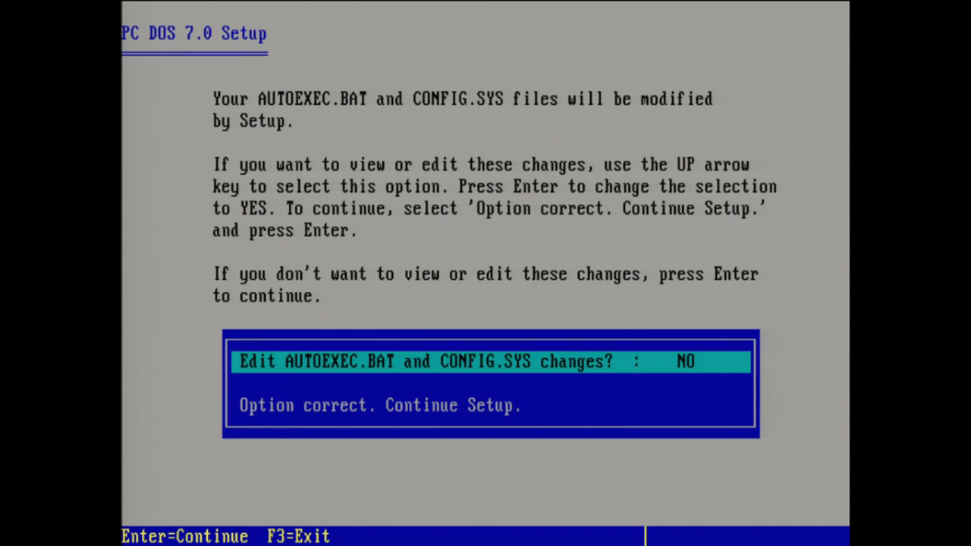
key(Return)
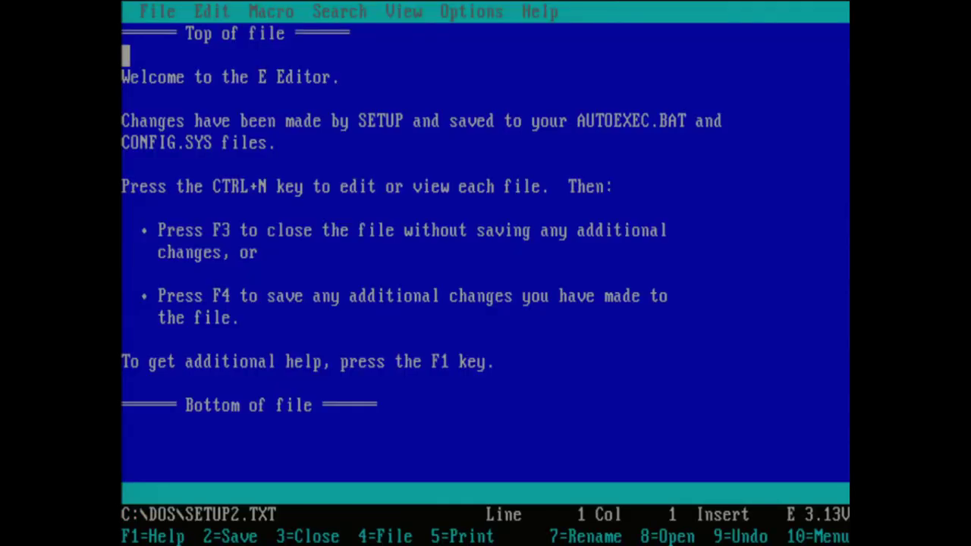
Read through the SETUP2.TXT instructions in the E Editor.
click(125, 76)
click(126, 142)
key(Down)
key(Down)
key(Down)
key(Down)
key(Down)
key(Down)
key(Down)
key(Down)
key(Down)
key(Down)
key(Down)
Review AUTOEXEC.BAT and CONFIG.SYS, leaving both files unchanged.
key(ctrl+n)
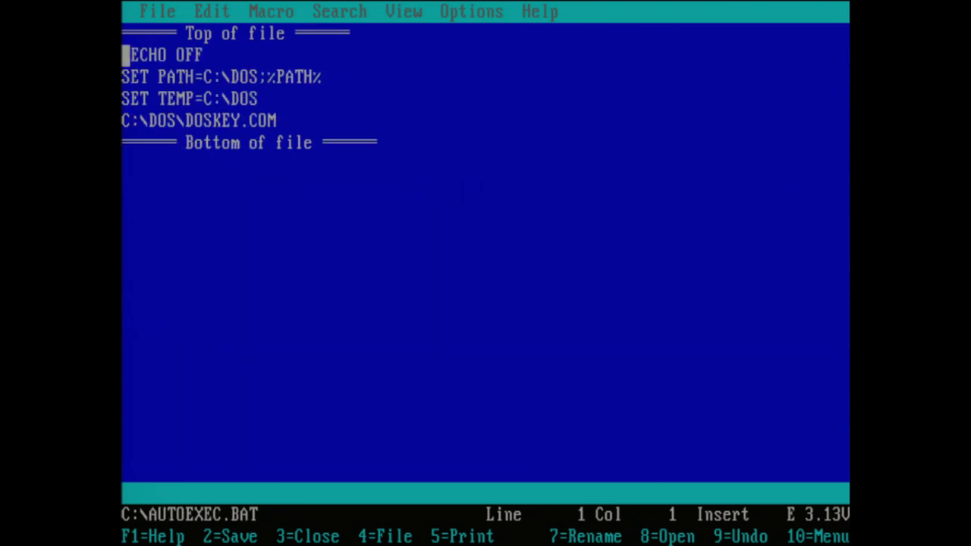
key(Up)
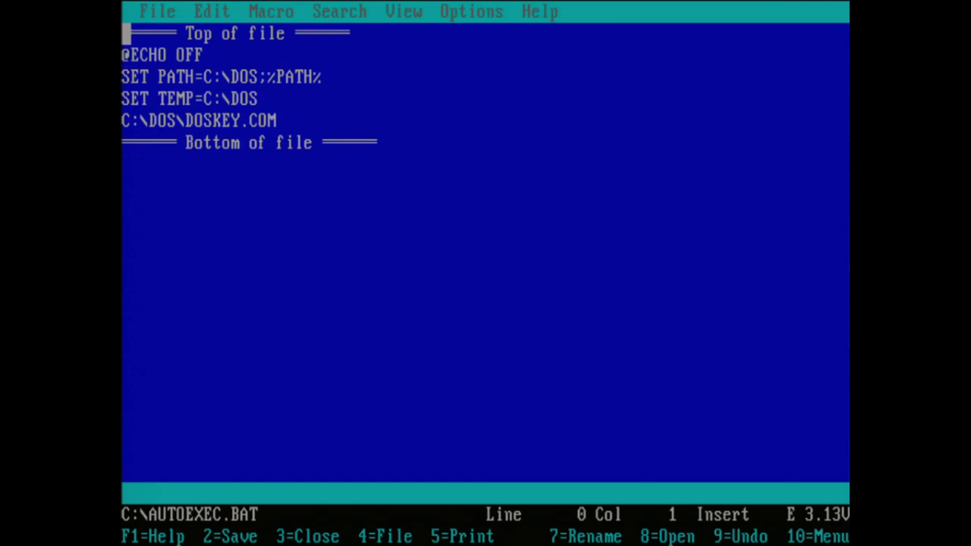
key(Down)
key(Down)
key(Down)
key(Down)
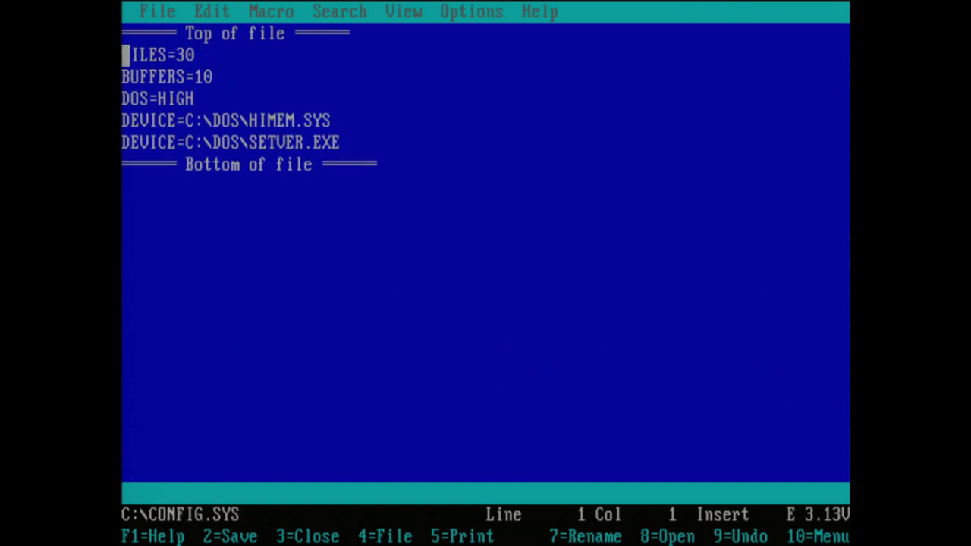
key(Down)
key(Down)
key(Down)
key(Up)
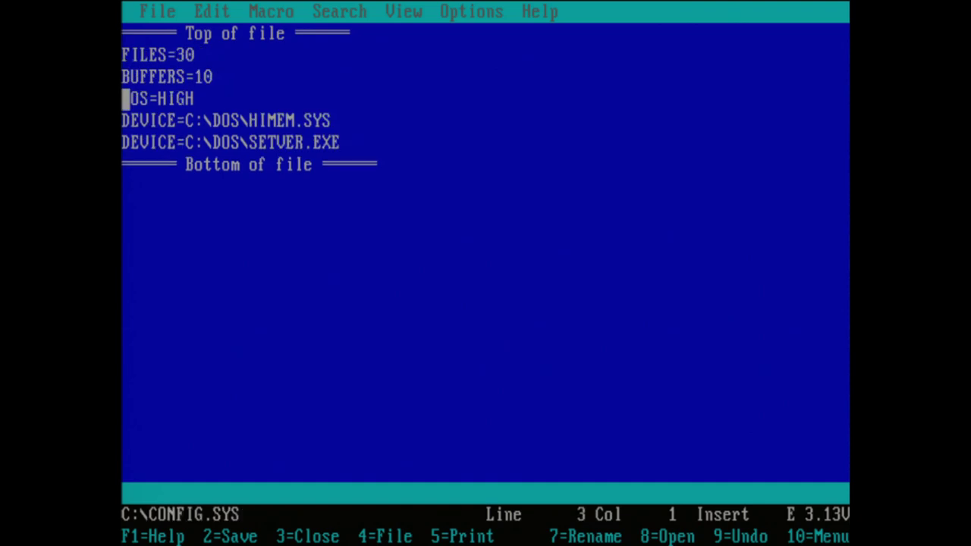
key(Right)
key(Right)
key(Right)
key(Right)
key(Right)
key(Right)
key(Right)
key(Right)
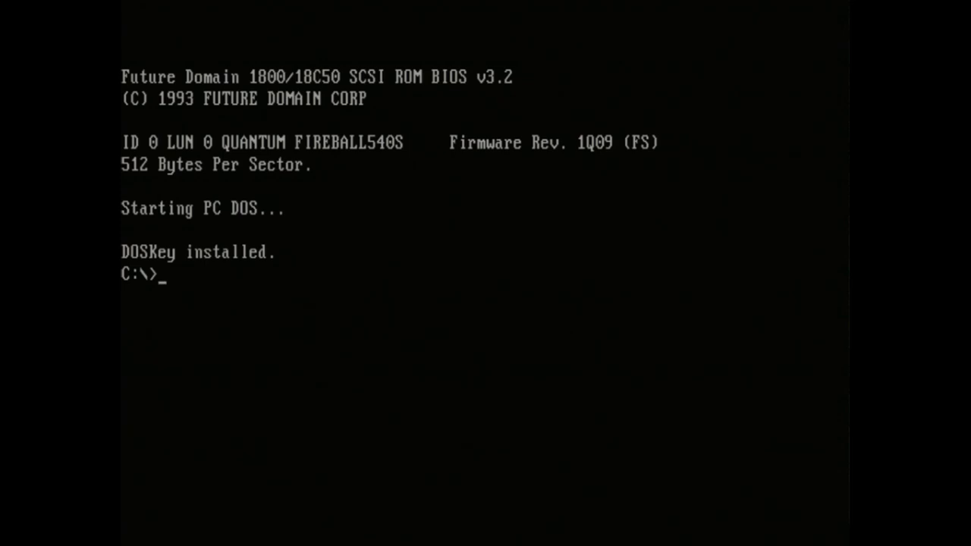
List the root of drive C with dir and check memory with mem.
text(dir)
key(Return)
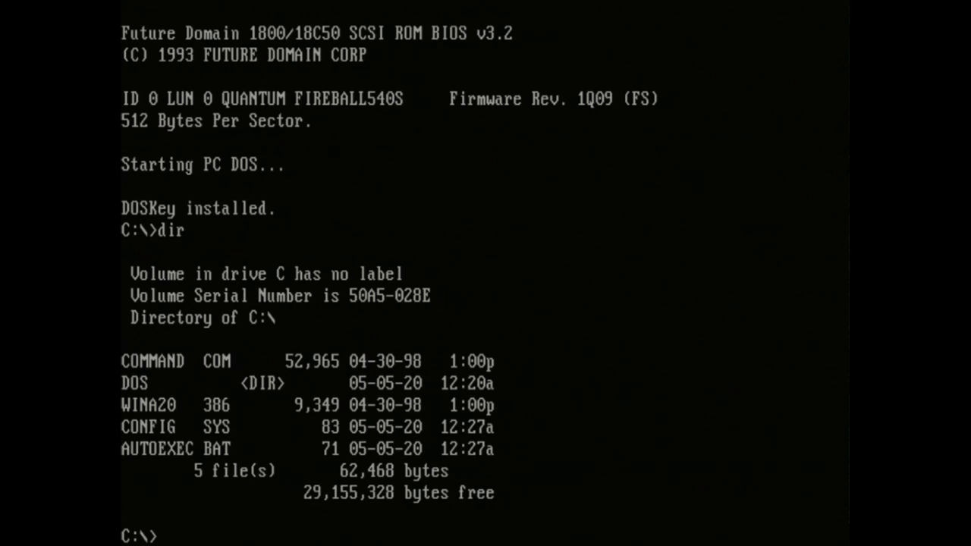
text(mem)
key(Return)
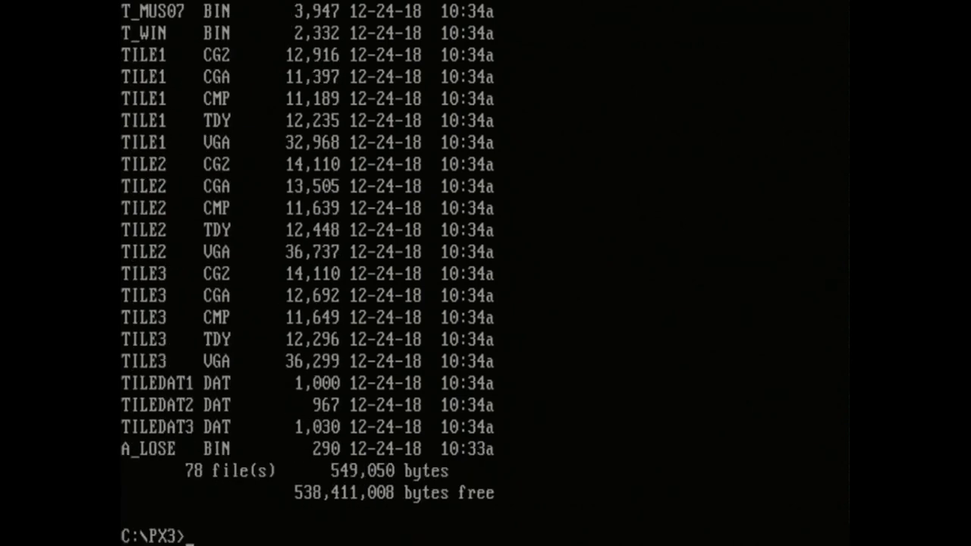
Launch px3 and drive the builder east along the road across the river bridge.
text(px3)
key(Return)
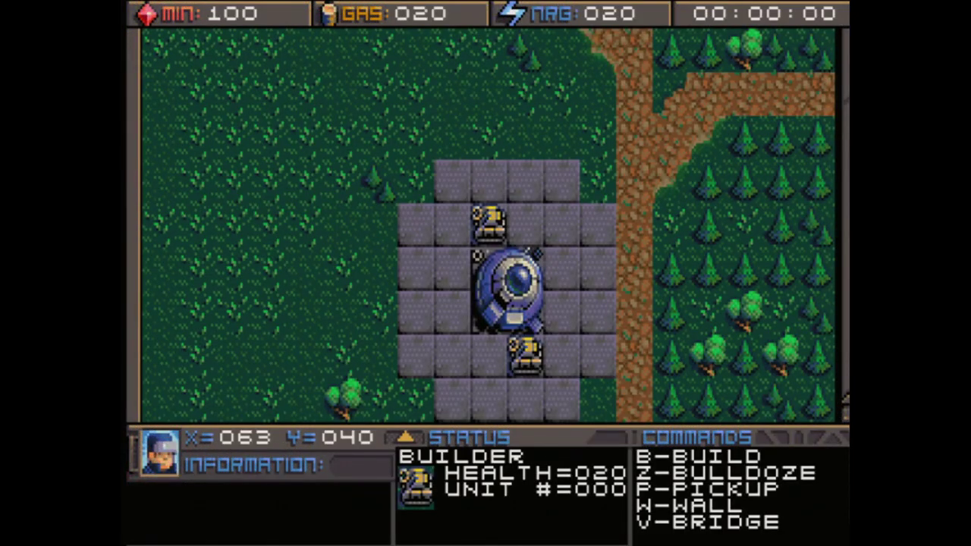
key(Up)
key(Up)
key(Up)
key(Up)
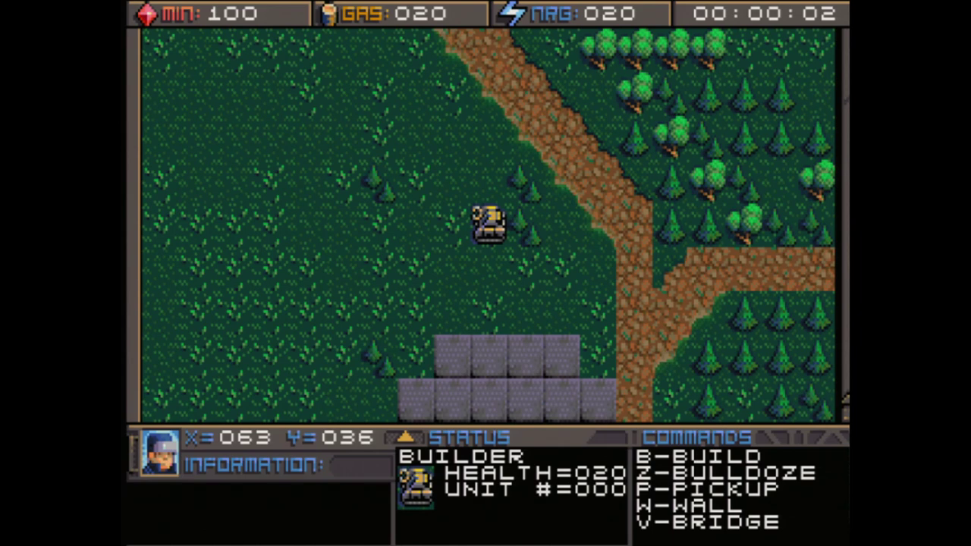
key(Down)
key(Right)
key(Right)
key(Right)
key(Right)
key(Right)
key(Right)
key(Right)
key(Right)
key(Right)
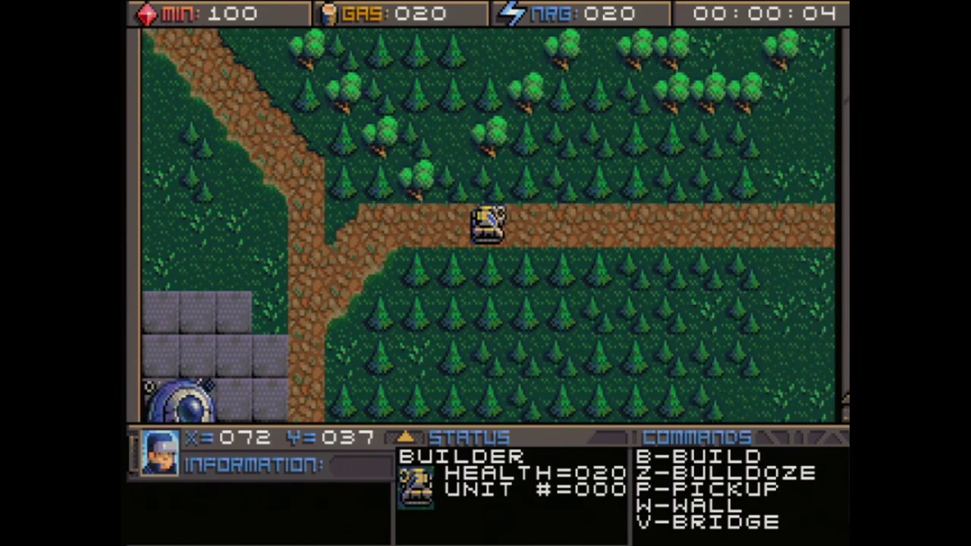
key(Right)
key(Right)
key(Right)
key(Right)
key(Right)
key(Right)
key(Right)
key(Right)
key(Right)
key(Right)
key(Right)
key(Right)
key(Right)
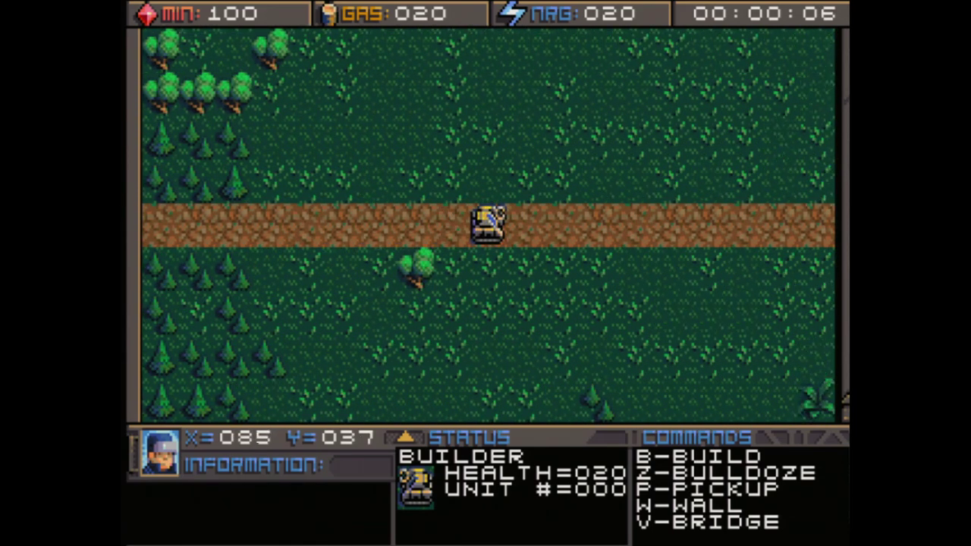
key(Right)
key(Right)
key(Right)
key(Right)
key(Right)
key(Right)
key(Right)
key(Right)
key(Right)
key(Right)
key(Right)
key(Right)
key(Right)
key(Right)
key(Right)
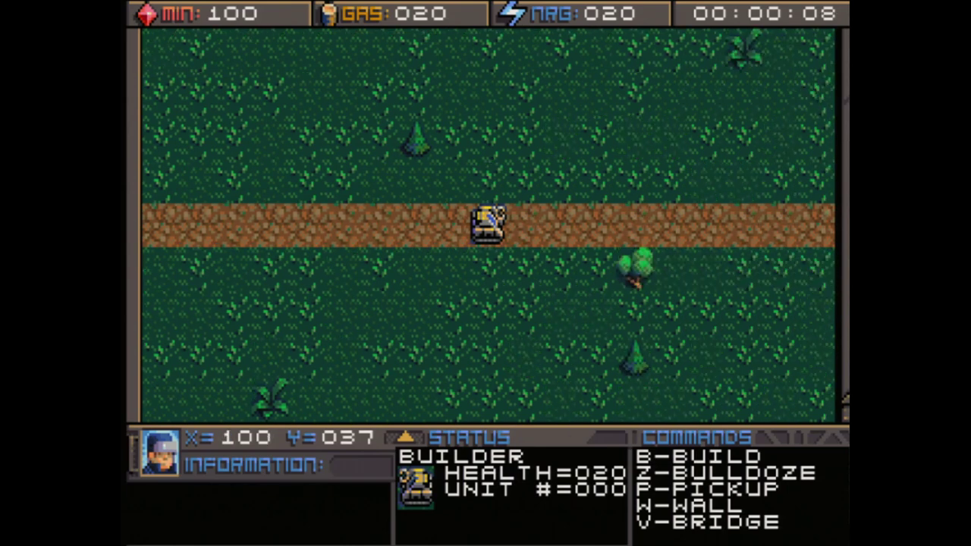
key(Right)
key(Right)
key(Right)
key(Right)
key(Right)
key(Right)
key(Right)
key(Right)
key(Right)
key(Right)
key(Right)
key(Right)
key(Right)
key(Right)
key(Right)
key(Right)
key(Right)
key(Right)
key(Right)
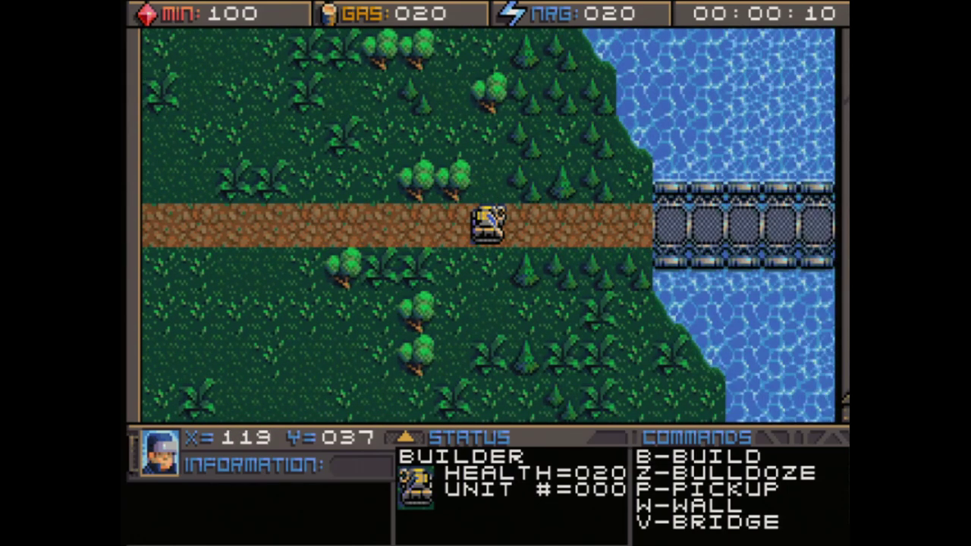
key(Right)
key(Right)
key(Right)
key(Right)
key(Right)
key(Right)
key(Right)
key(Right)
key(Right)
key(Right)
key(Right)
key(Right)
key(Right)
key(Right)
key(Right)
key(Right)
key(Right)
key(Right)
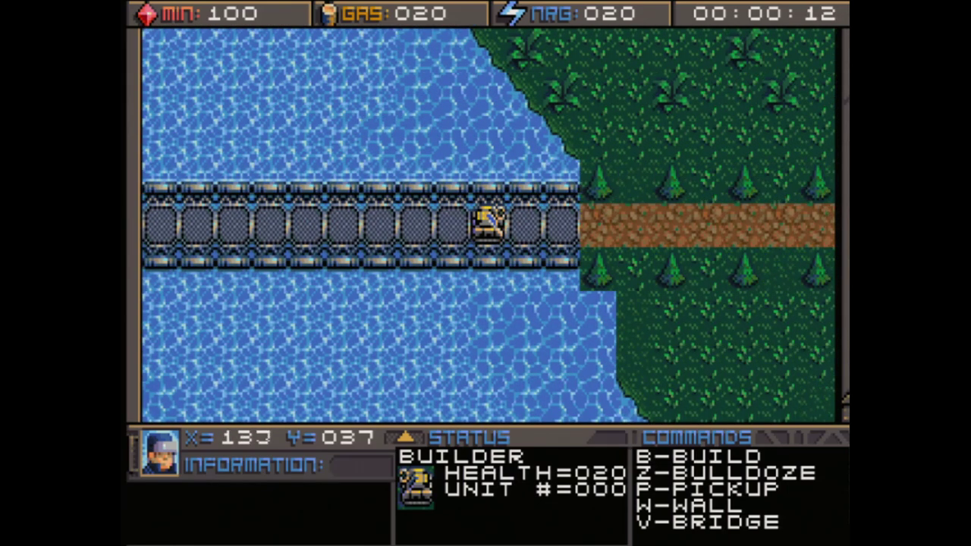
key(Right)
key(Right)
key(Right)
key(Right)
Exit the game from the options menu back to the title screen.
key(Escape)
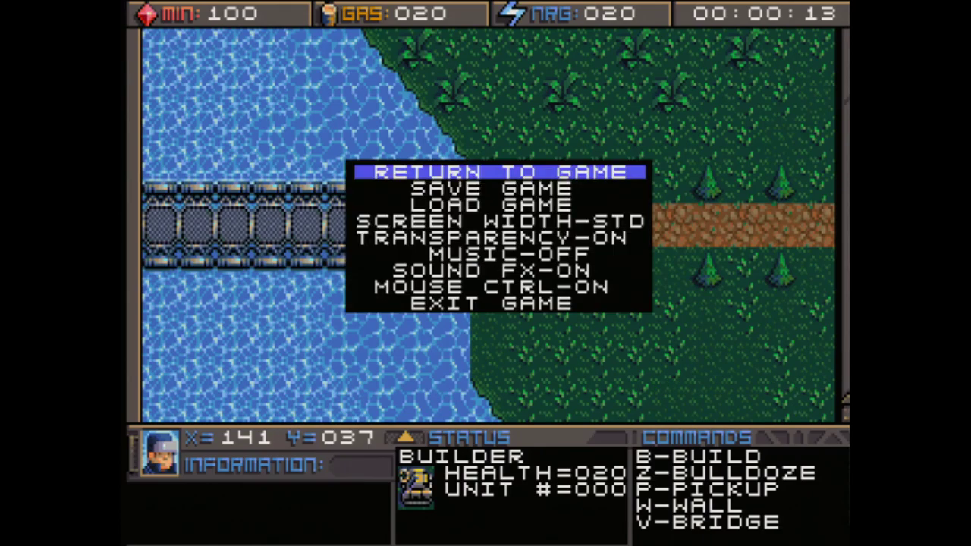
key(Down)
key(Down)
key(Down)
key(Down)
key(Down)
key(Down)
key(Down)
key(Down)
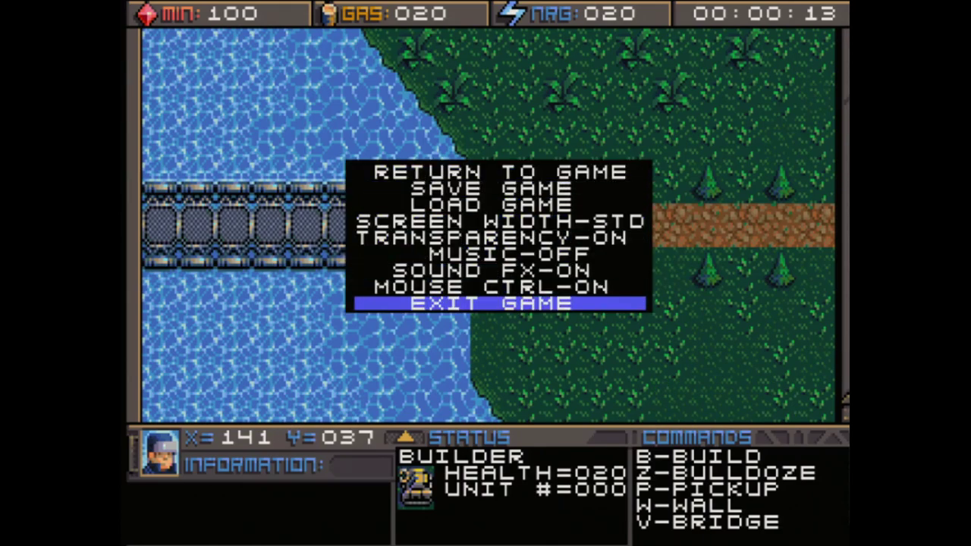
key(Return)
key(Down)
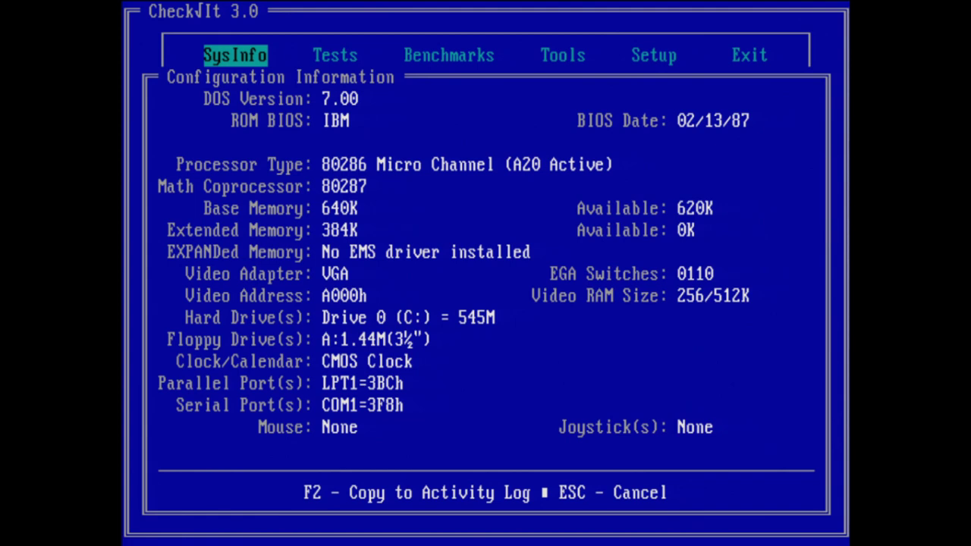
Run CheckIt's Hard Disk benchmark on Drive 0 (C:).
key(Escape)
key(Right)
key(Right)
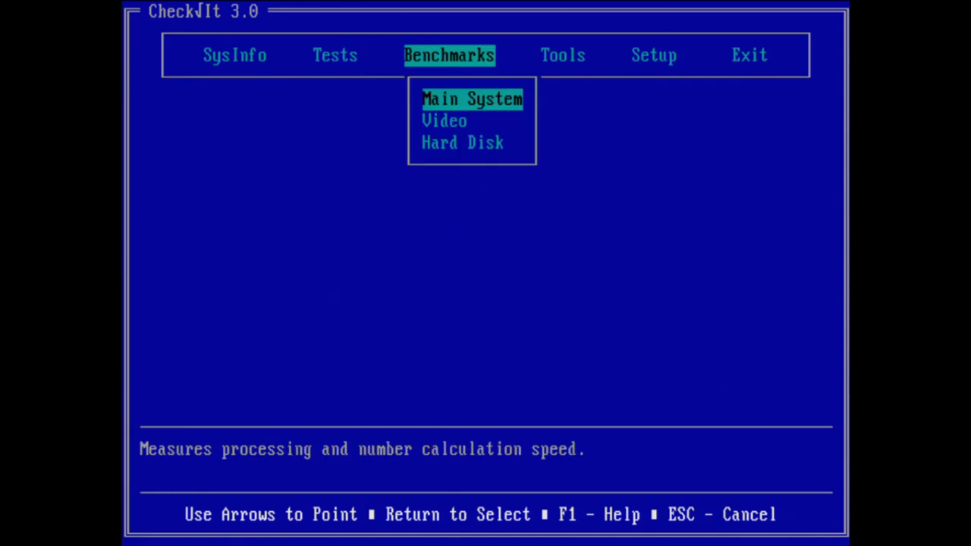
key(Down)
key(Down)
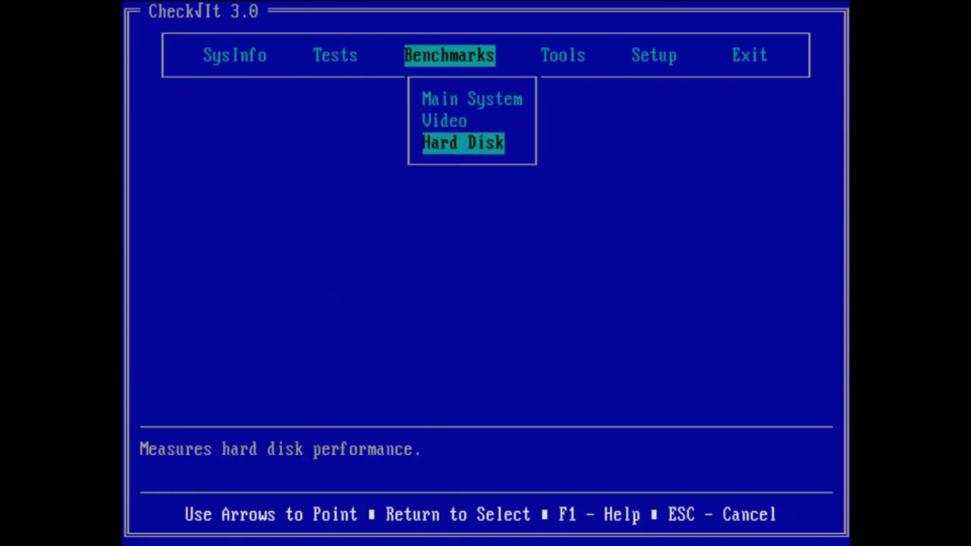
key(Return)
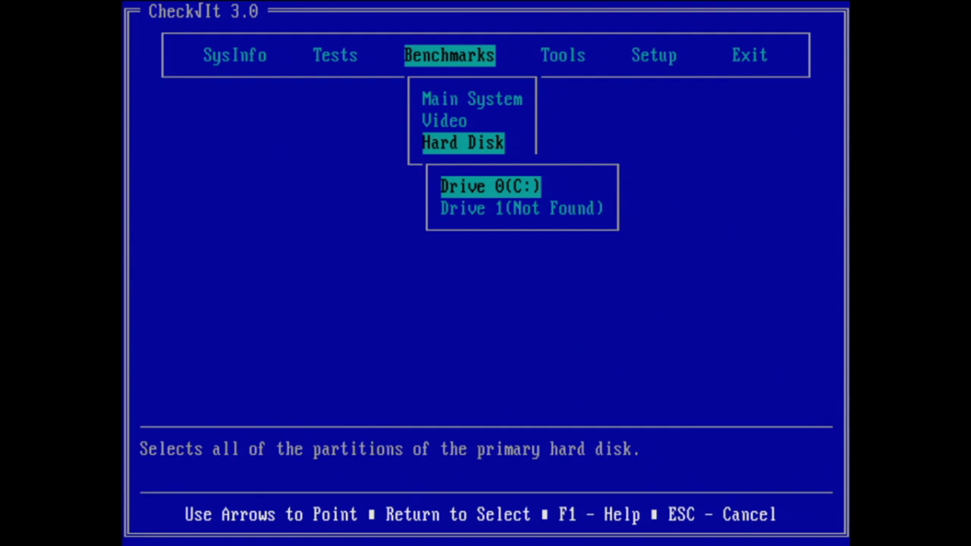
key(Return)
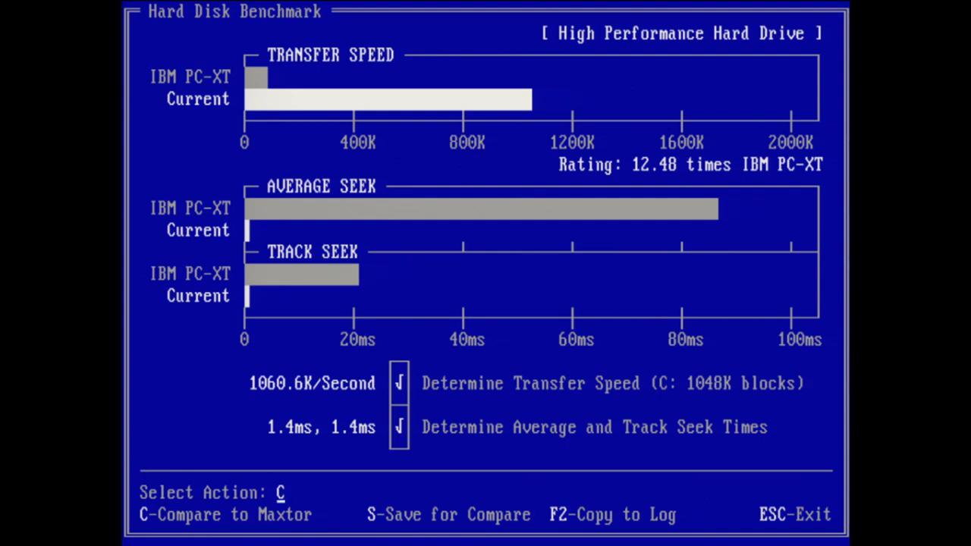
Exit the Hard Disk Benchmark results and move to CheckIt's Tools list, with SpeedTest and virus scans.
key(Escape)
key(Right)
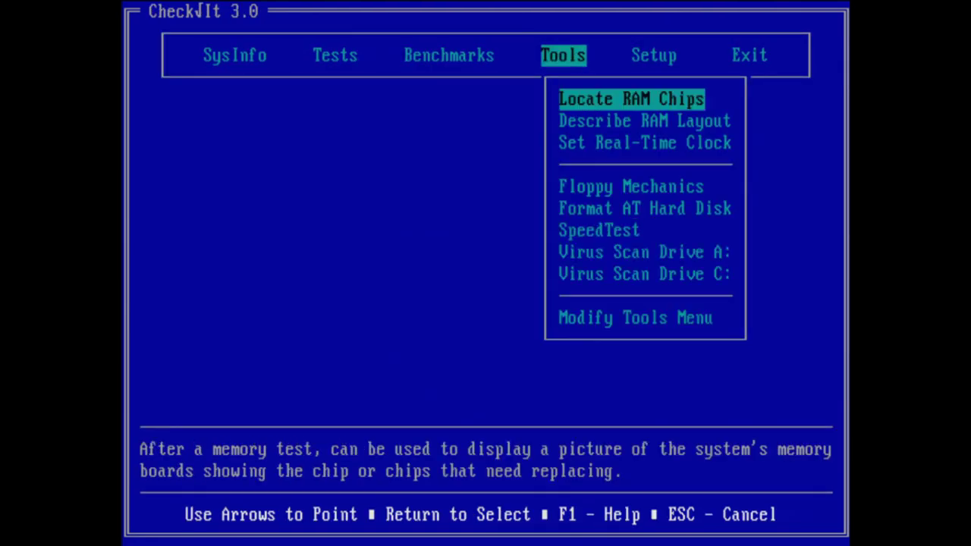